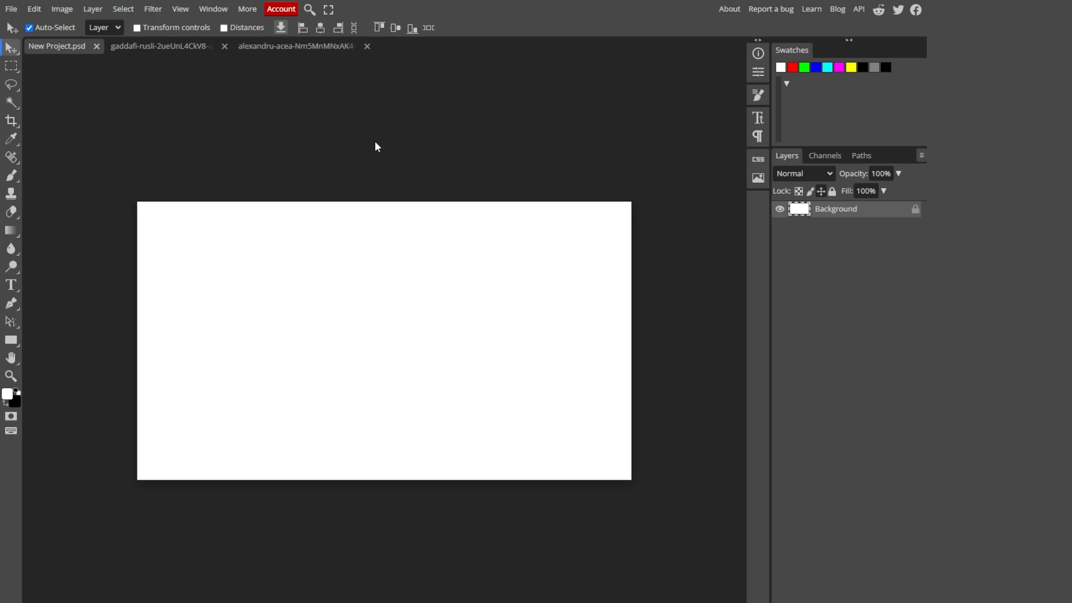
Close the blank New Project document to work on the beach photo with the boats
{"action": "left_click", "coordinate": [97, 46]}
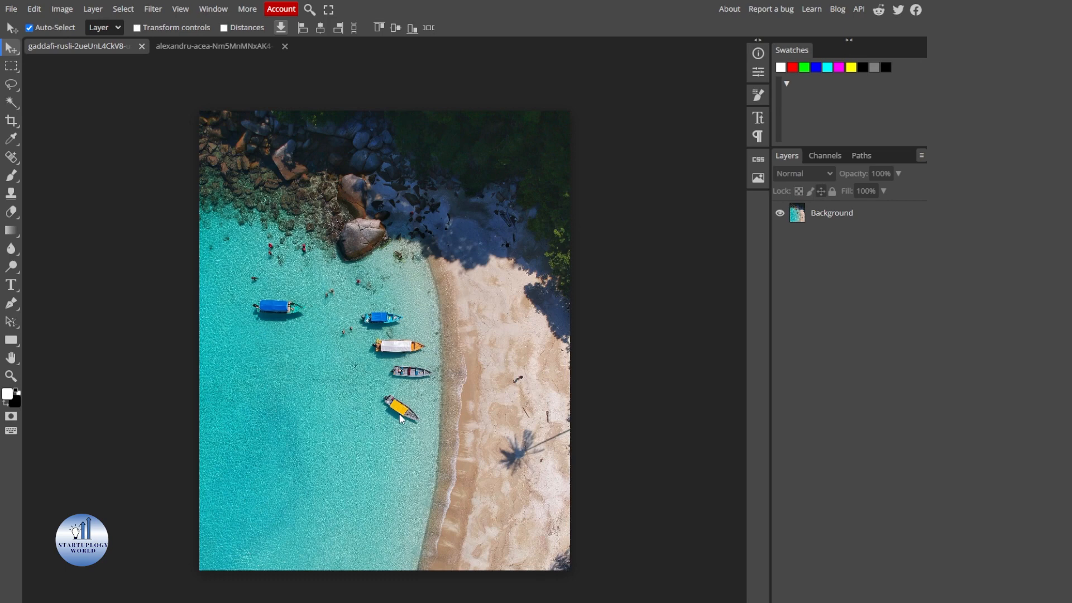
{"action": "scroll", "coordinate": [400, 418], "scroll_direction": "up", "scroll_amount": 2}
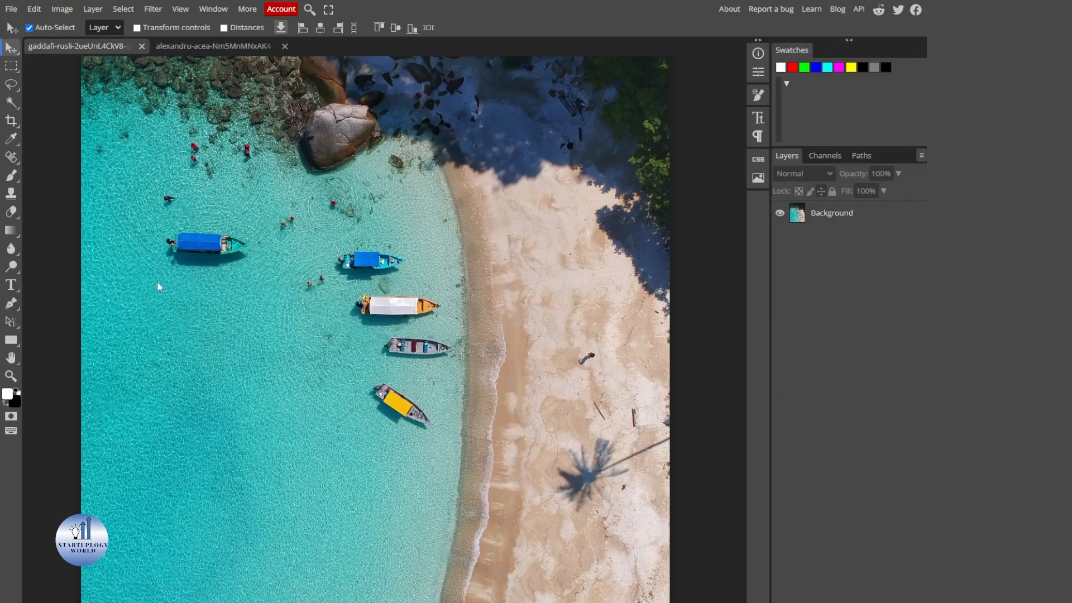
Try to cover the leftmost blue boat on the Background layer with water sampled below it using Clone Stamp, and undo the stroke
{"action": "left_click", "coordinate": [11, 193]}
{"action": "left_click", "coordinate": [192, 313]}
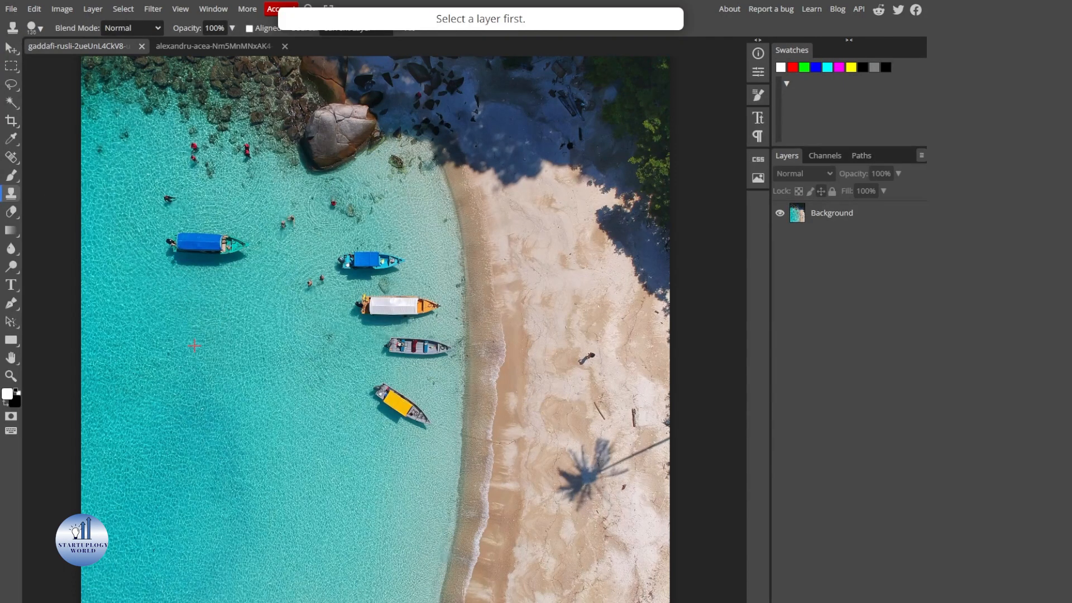
{"action": "left_click", "coordinate": [874, 219]}
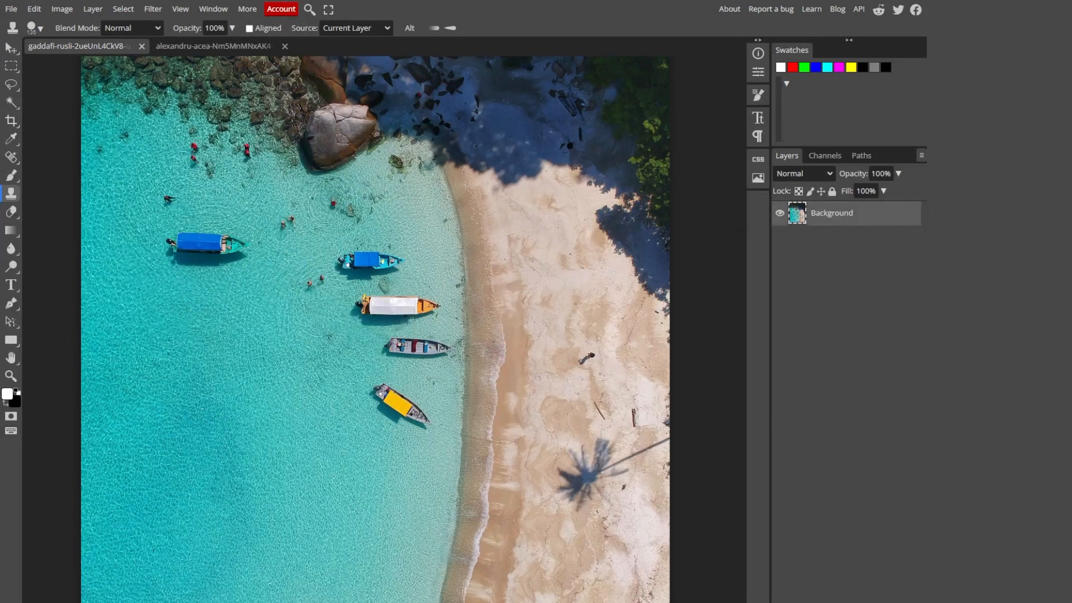
{"action": "left_click", "coordinate": [193, 312], "text": "alt"}
{"action": "left_click_drag", "start_coordinate": [169, 250], "coordinate": [233, 247]}
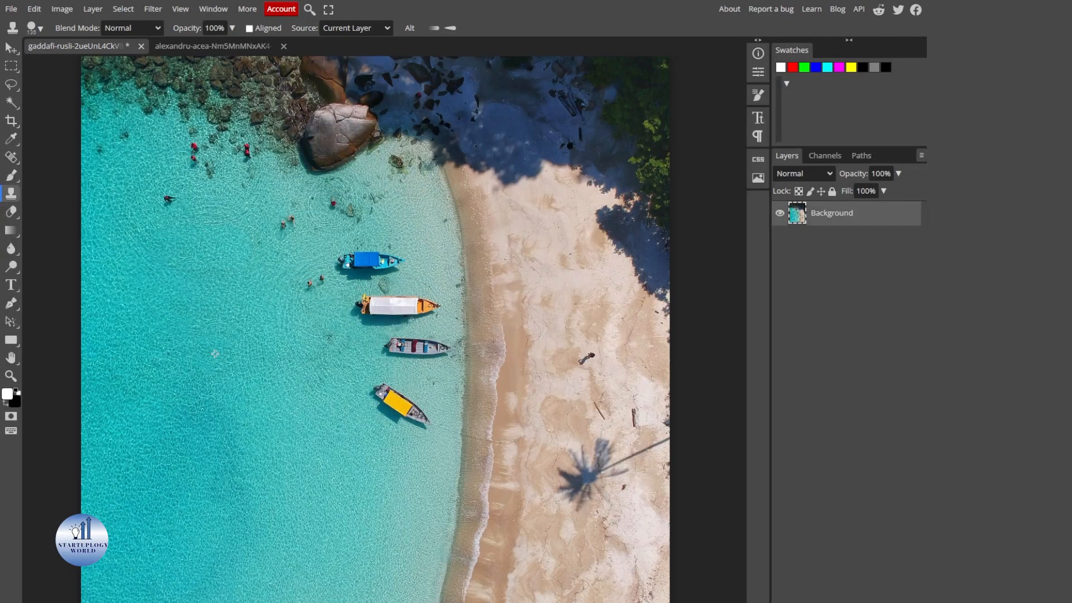
{"action": "key", "text": "ctrl+z"}
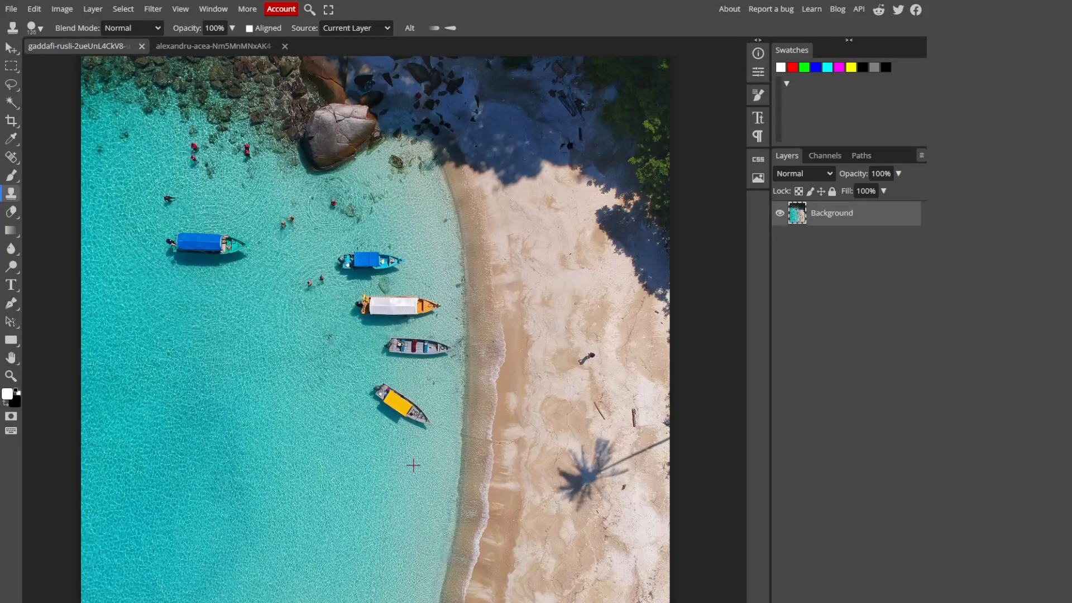
Try to paint over the yellow boat with the Clone Stamp and undo the changes
{"action": "mouse_move", "coordinate": [423, 438]}
{"action": "left_mouse_down"}
{"action": "mouse_move", "coordinate": [357, 403]}
{"action": "mouse_move", "coordinate": [412, 404]}
{"action": "mouse_move", "coordinate": [411, 403]}
{"action": "left_mouse_up"}
{"action": "key", "text": "ctrl+z"}
{"action": "key", "text": "ctrl+z"}
{"action": "key", "text": "ctrl+z"}
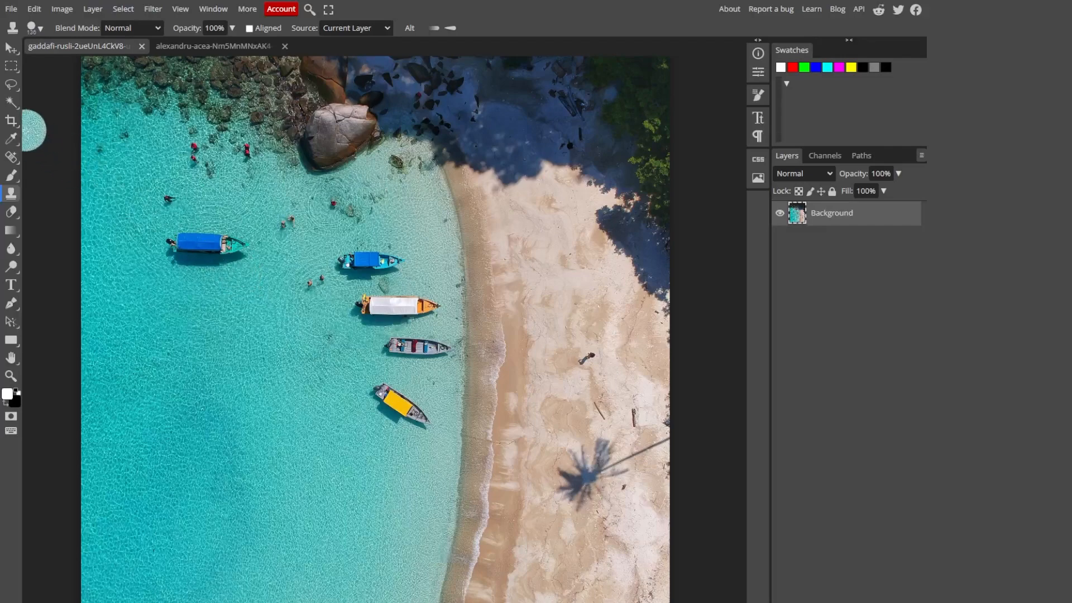
Draw a freehand Lasso selection around the leftmost blue boat and its shadow
{"action": "left_click", "coordinate": [11, 86]}
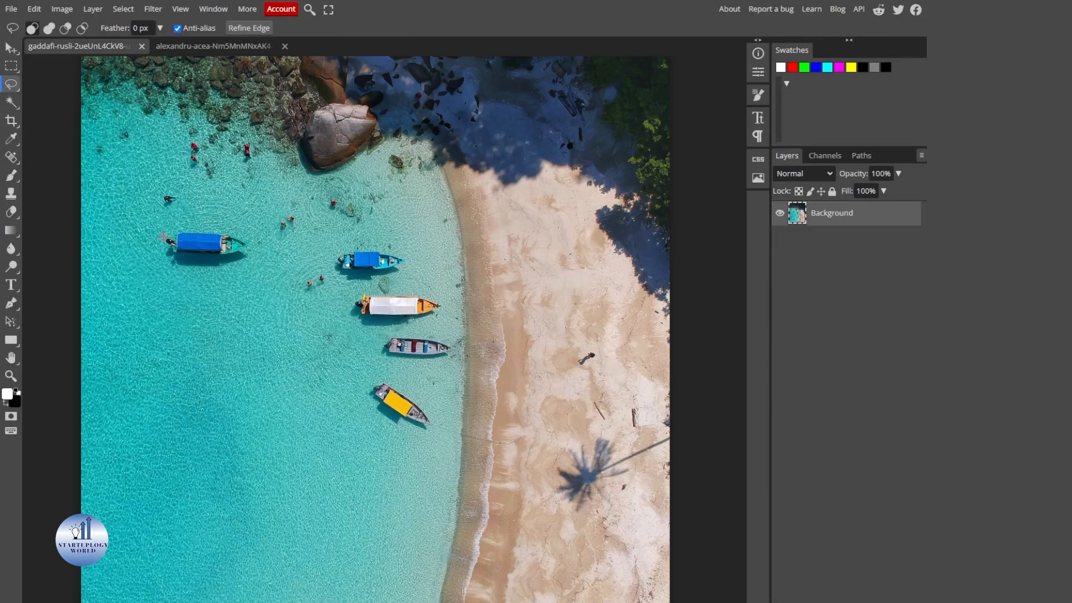
{"action": "scroll", "coordinate": [162, 237], "scroll_direction": "up", "scroll_amount": 5}
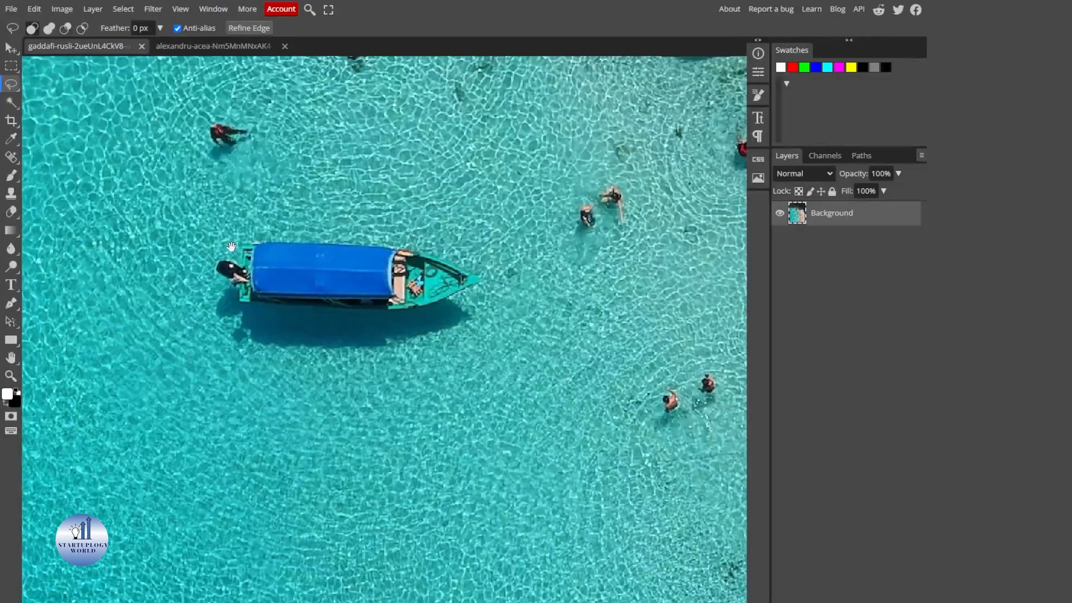
{"action": "mouse_move", "coordinate": [361, 229]}
{"action": "left_mouse_down"}
{"action": "mouse_move", "coordinate": [479, 236]}
{"action": "mouse_move", "coordinate": [511, 268]}
{"action": "mouse_move", "coordinate": [508, 286]}
{"action": "mouse_move", "coordinate": [484, 300]}
{"action": "mouse_move", "coordinate": [490, 325]}
{"action": "mouse_move", "coordinate": [414, 354]}
{"action": "left_mouse_up"}
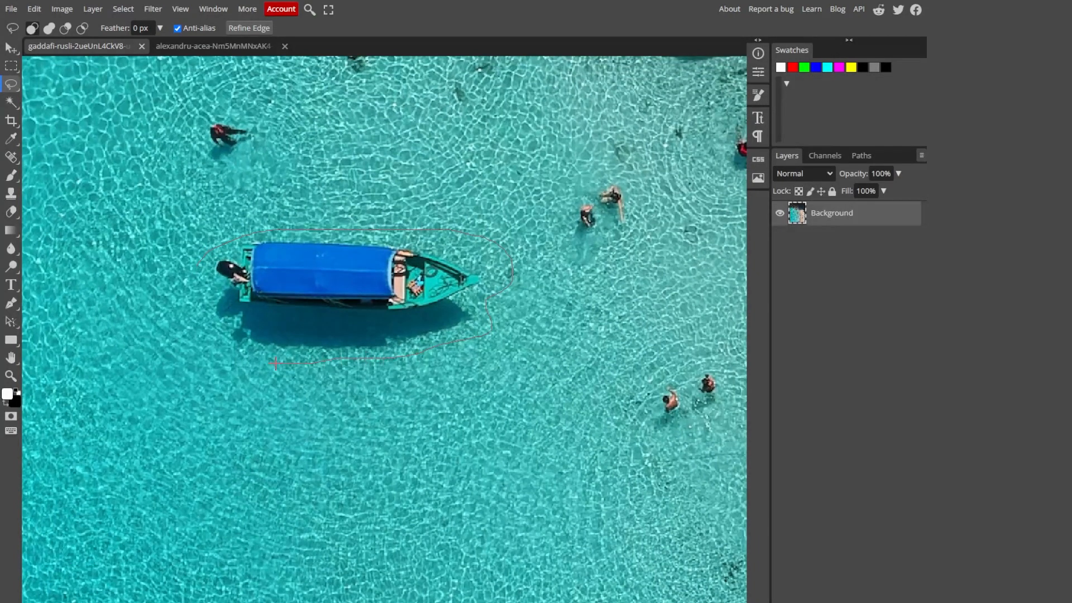
{"action": "left_click_drag", "start_coordinate": [201, 255], "coordinate": [201, 256]}
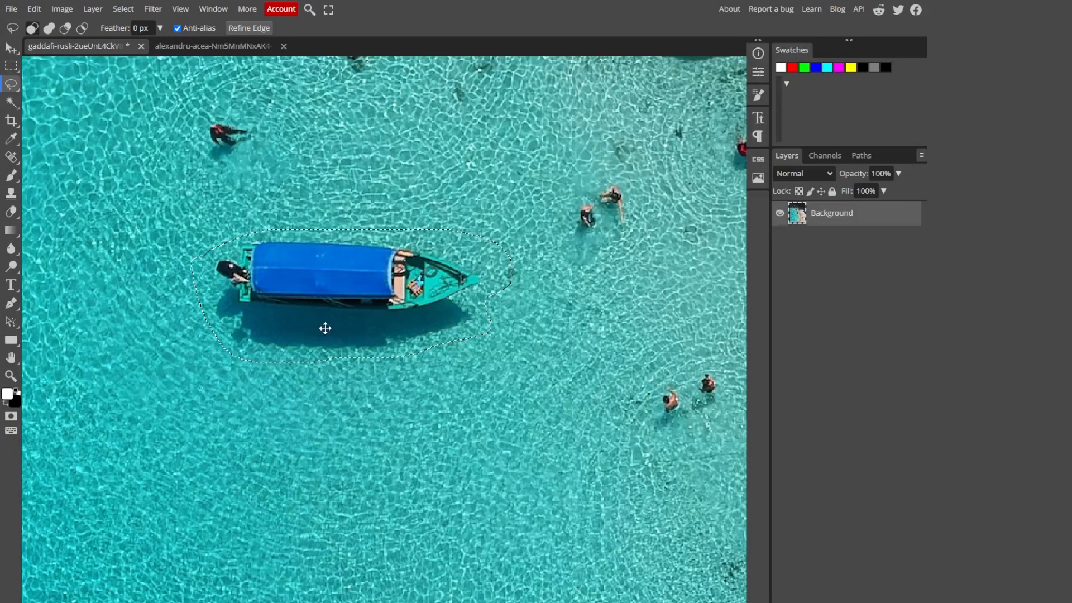
Replace the selected blue boat with a Content Aware fill and clear the selection
{"action": "left_click", "coordinate": [33, 10]}
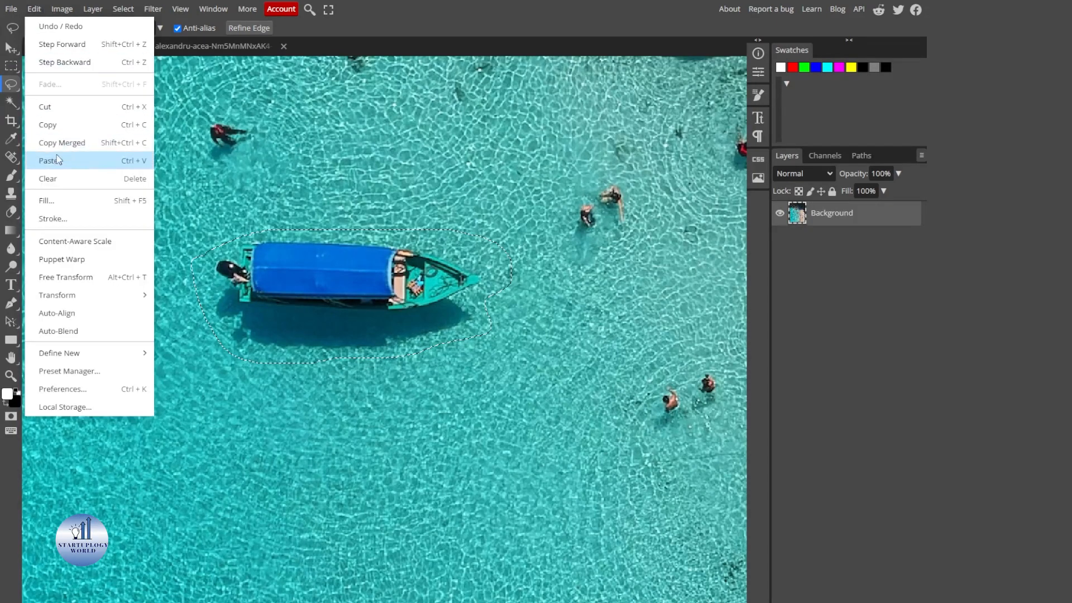
{"action": "left_click", "coordinate": [82, 201]}
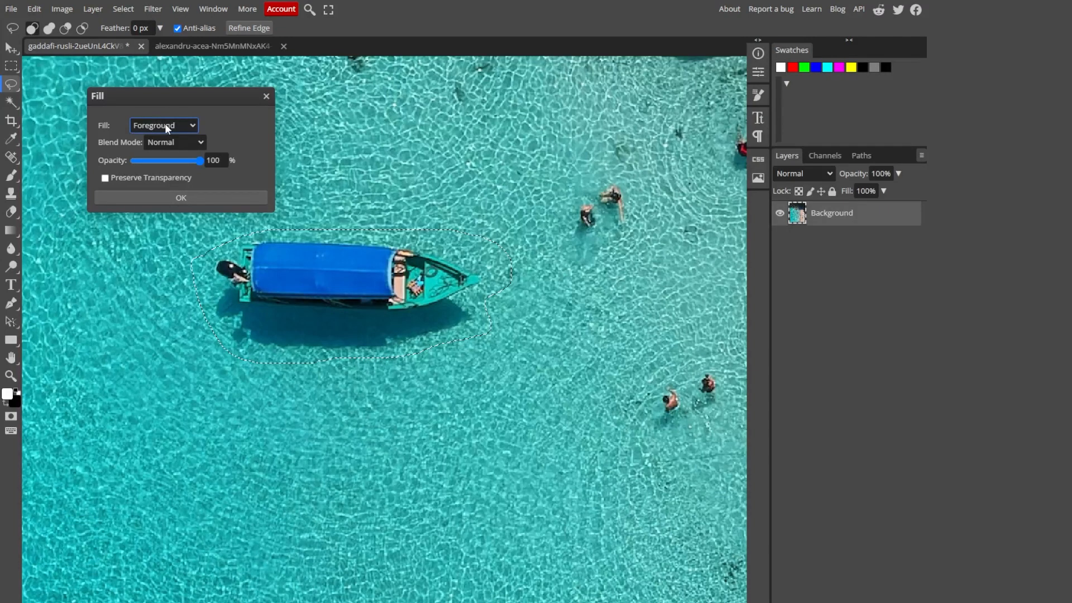
{"action": "left_click", "coordinate": [180, 228]}
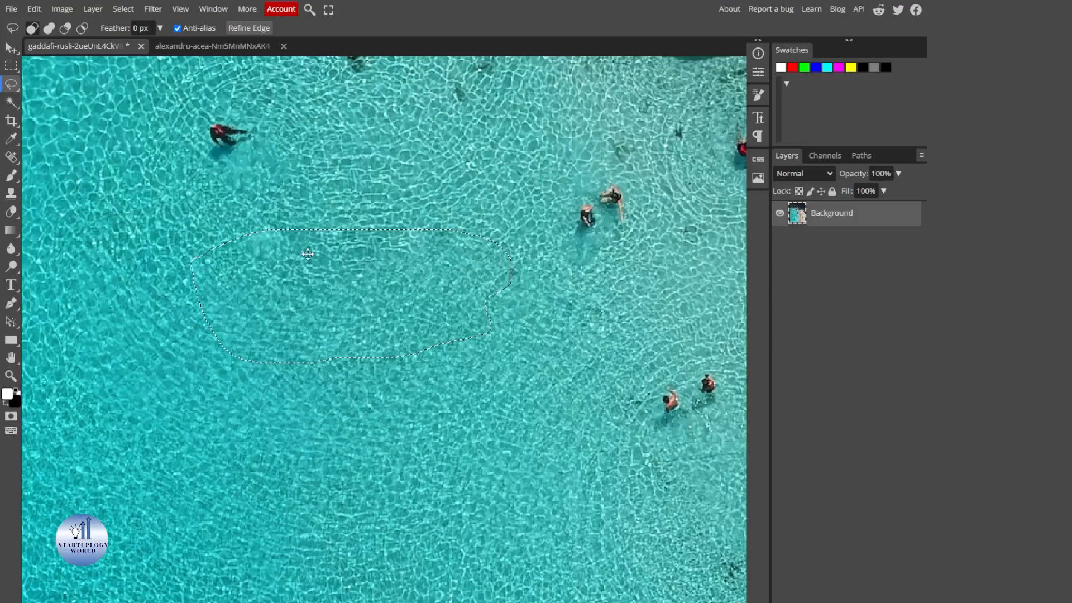
{"action": "key", "text": "ctrl+d"}
{"action": "scroll", "coordinate": [310, 356], "scroll_direction": "down", "scroll_amount": 7}
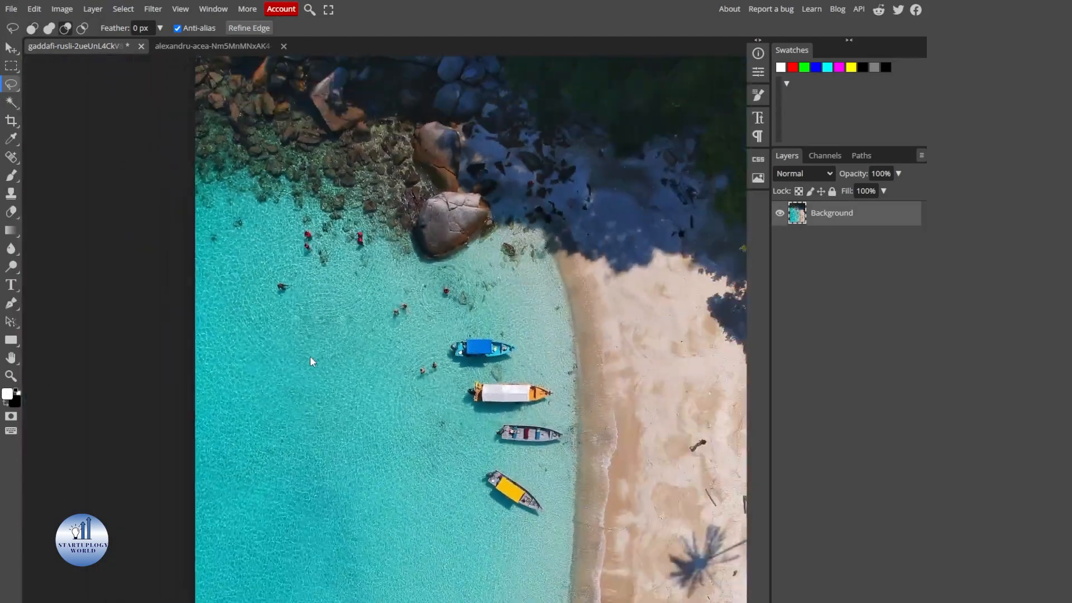
Draw a freehand Lasso selection around the yellow boat and its shadow near the shoreline
{"action": "scroll", "coordinate": [310, 356], "scroll_direction": "down", "scroll_amount": 2}
{"action": "left_click_drag", "start_coordinate": [347, 386], "coordinate": [293, 300]}
{"action": "scroll", "coordinate": [286, 289], "scroll_direction": "up", "scroll_amount": 4}
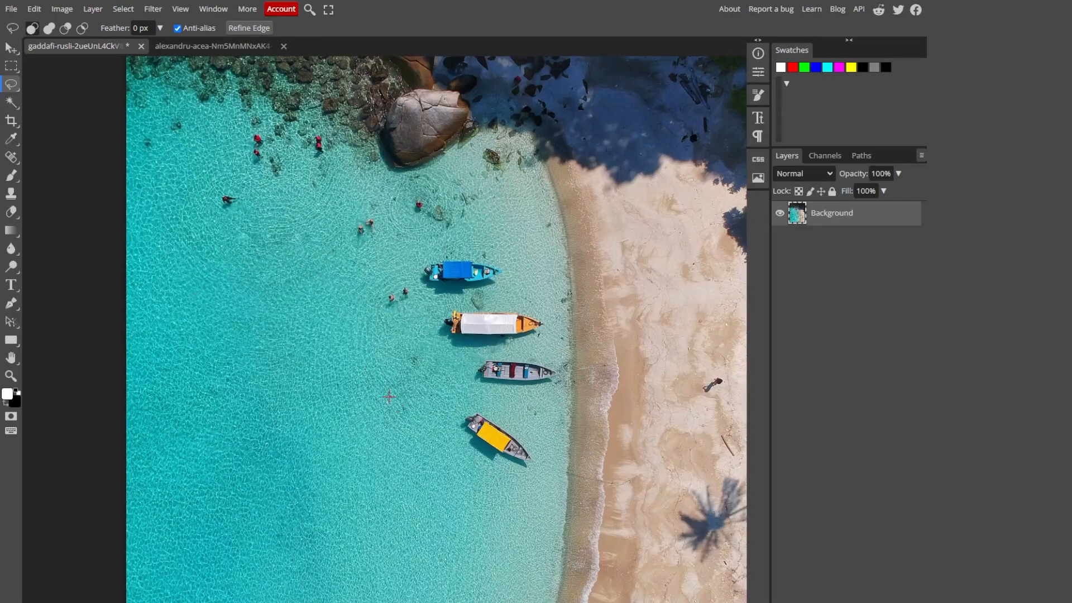
{"action": "scroll", "coordinate": [389, 396], "scroll_direction": "up", "scroll_amount": 5}
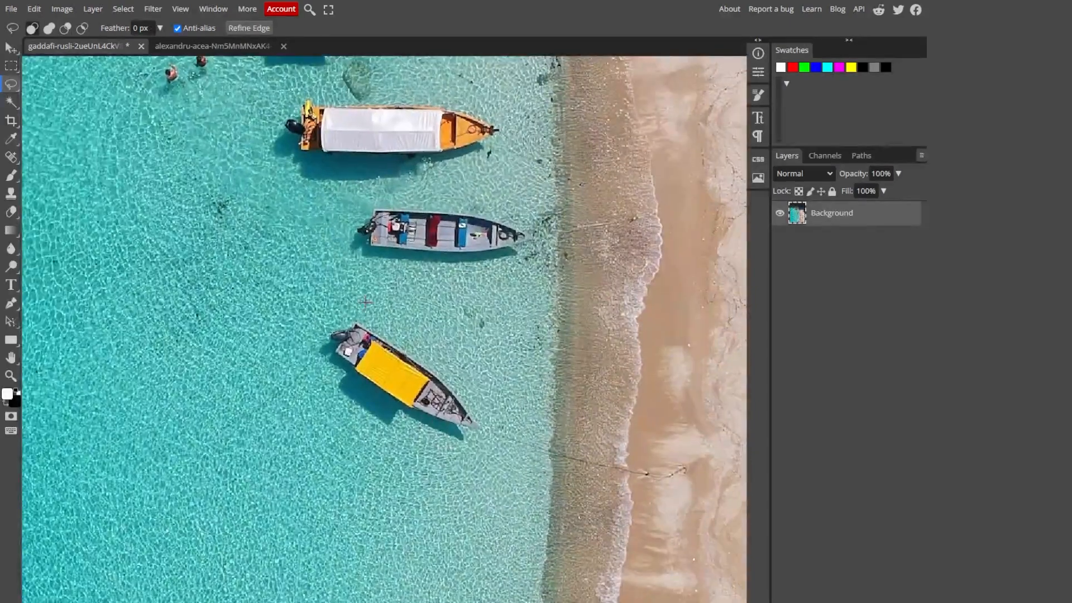
{"action": "mouse_move", "coordinate": [335, 320]}
{"action": "left_mouse_down"}
{"action": "mouse_move", "coordinate": [309, 339]}
{"action": "mouse_move", "coordinate": [341, 419]}
{"action": "mouse_move", "coordinate": [370, 436]}
{"action": "mouse_move", "coordinate": [407, 430]}
{"action": "mouse_move", "coordinate": [482, 448]}
{"action": "mouse_move", "coordinate": [490, 412]}
{"action": "mouse_move", "coordinate": [446, 365]}
{"action": "mouse_move", "coordinate": [329, 322]}
{"action": "left_mouse_up"}
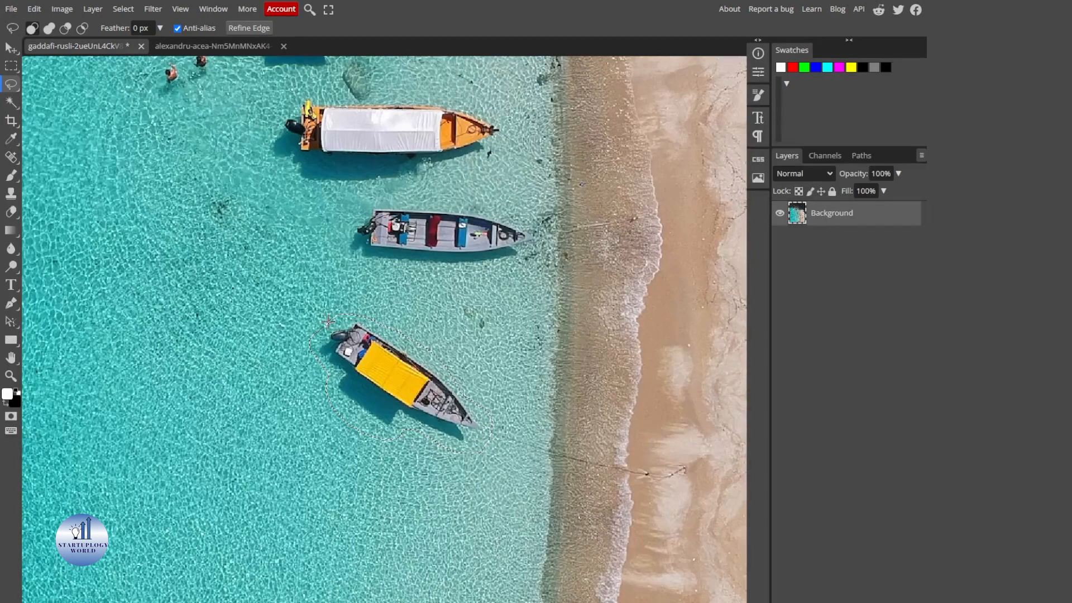
Remove the selected yellow boat with a Content Aware fill in Normal blend mode at 100% opacity
{"action": "left_click", "coordinate": [35, 10]}
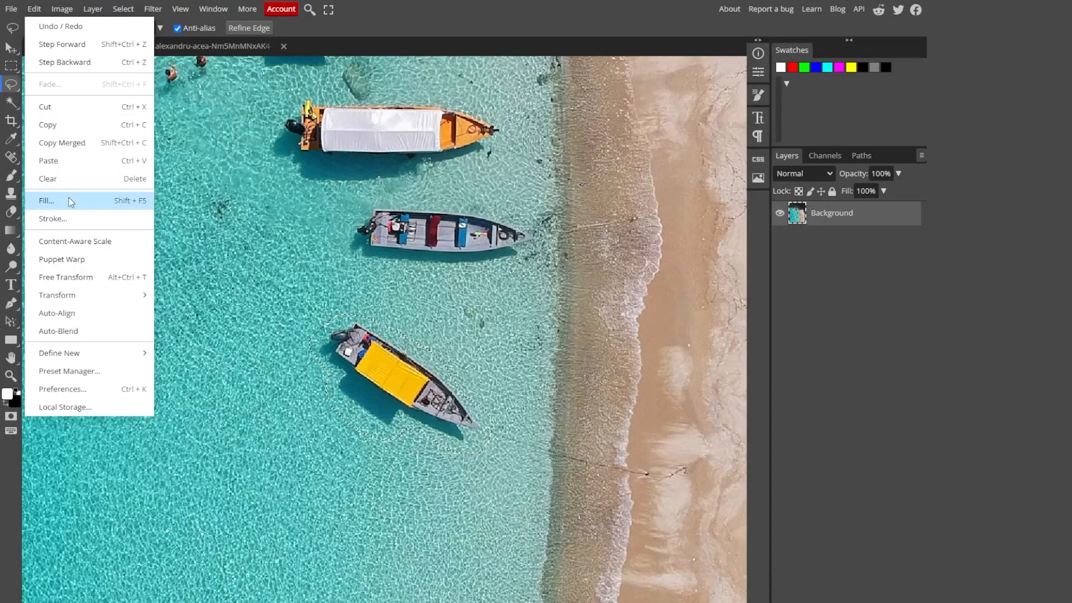
{"action": "left_click", "coordinate": [47, 200]}
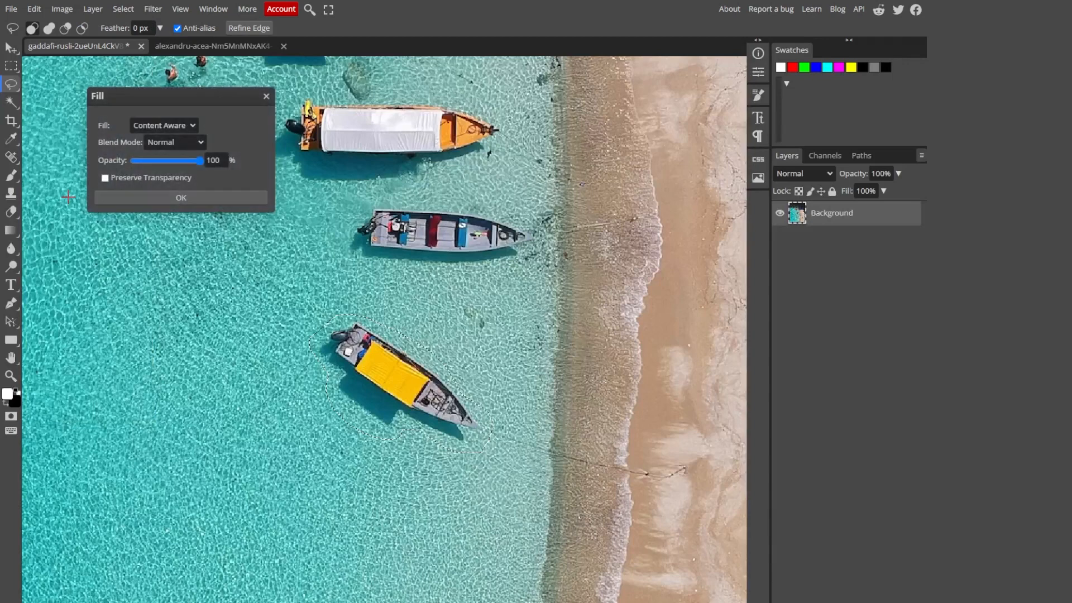
{"action": "left_click", "coordinate": [161, 195]}
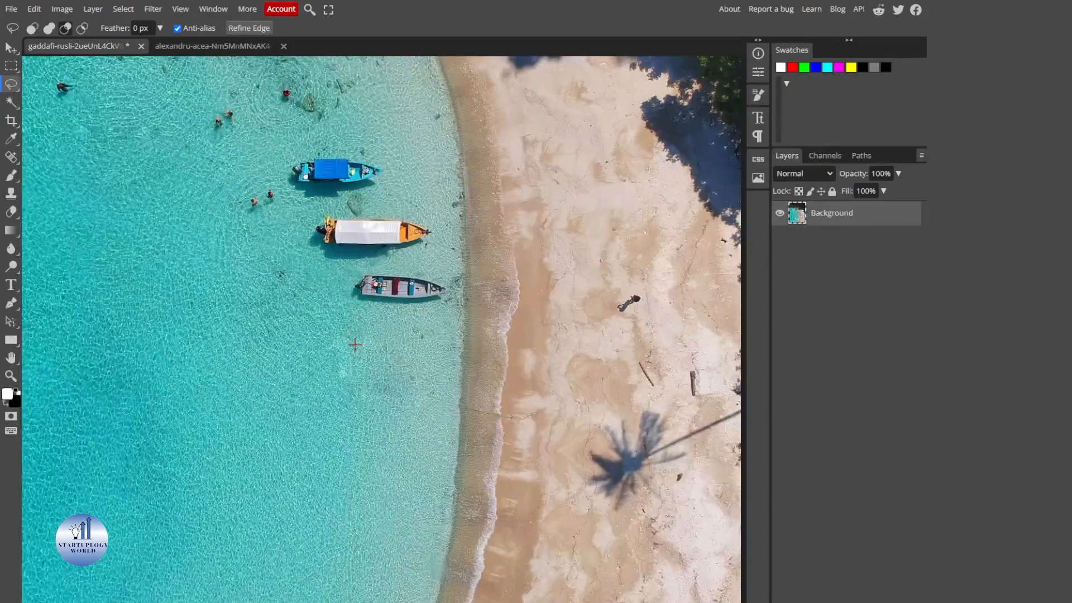
{"action": "scroll", "coordinate": [354, 345], "scroll_direction": "down", "scroll_amount": 2}
{"action": "left_click_drag", "start_coordinate": [342, 375], "coordinate": [433, 357]}
{"action": "scroll", "coordinate": [427, 358], "scroll_direction": "down", "scroll_amount": 2}
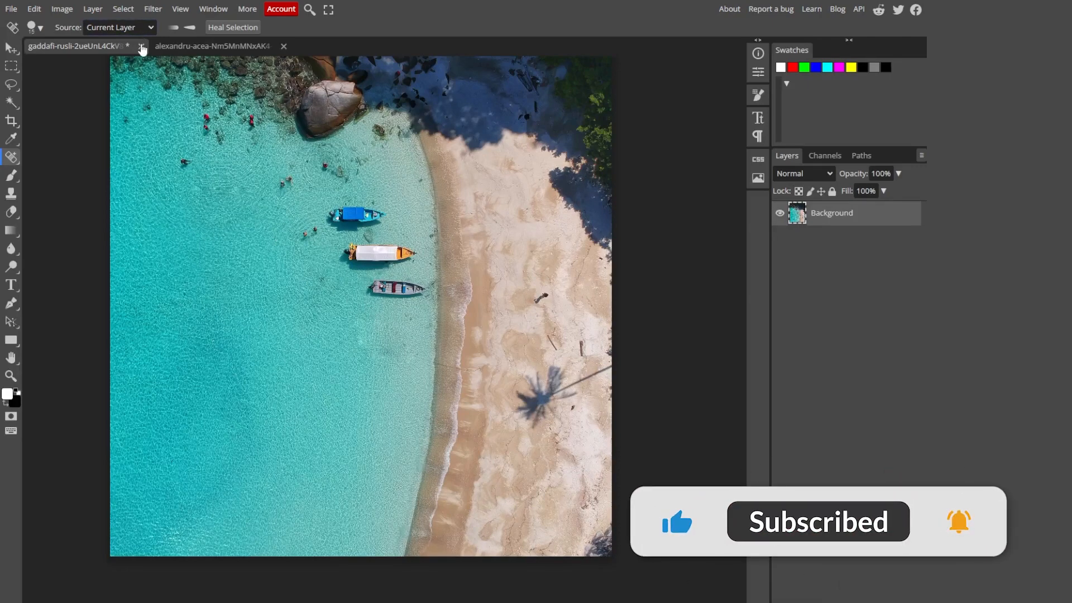
Keep the edited beach photo open and examine the file formats it can be exported to
{"action": "left_click", "coordinate": [141, 46]}
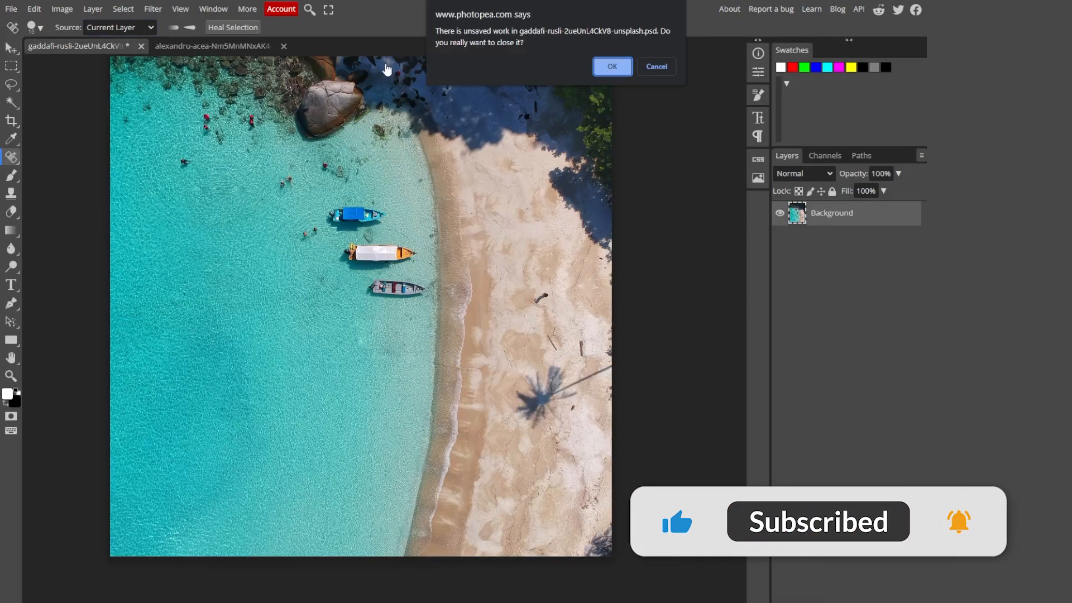
{"action": "left_click", "coordinate": [645, 72]}
{"action": "left_click", "coordinate": [11, 9]}
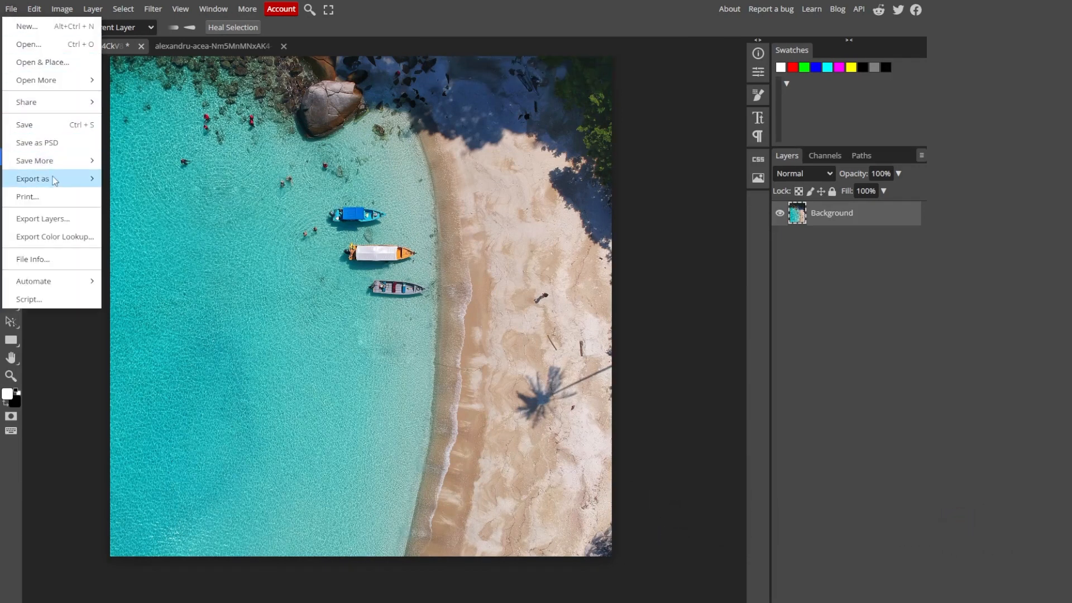
{"action": "mouse_move", "coordinate": [58, 179]}
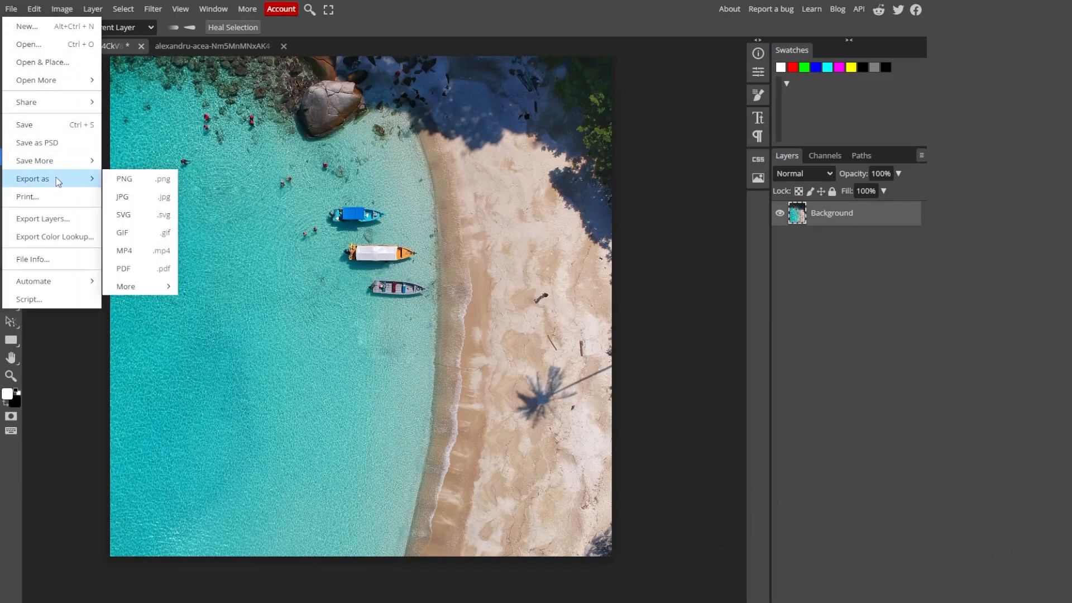
{"action": "left_click", "coordinate": [157, 136]}
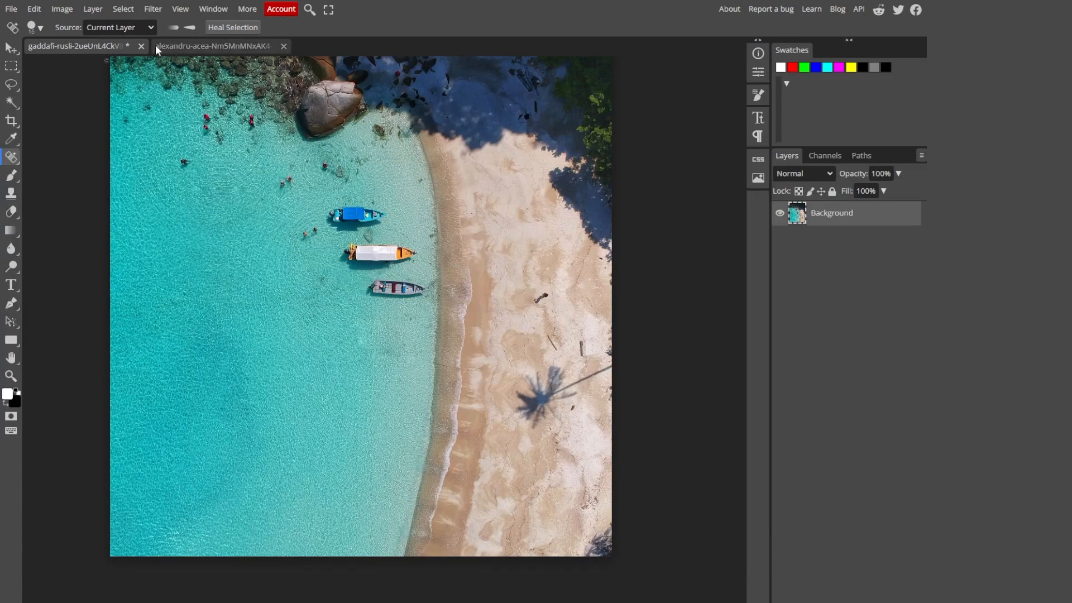
Close the edited beach photo without saving its changes
{"action": "left_click", "coordinate": [142, 46]}
{"action": "left_click", "coordinate": [614, 67]}
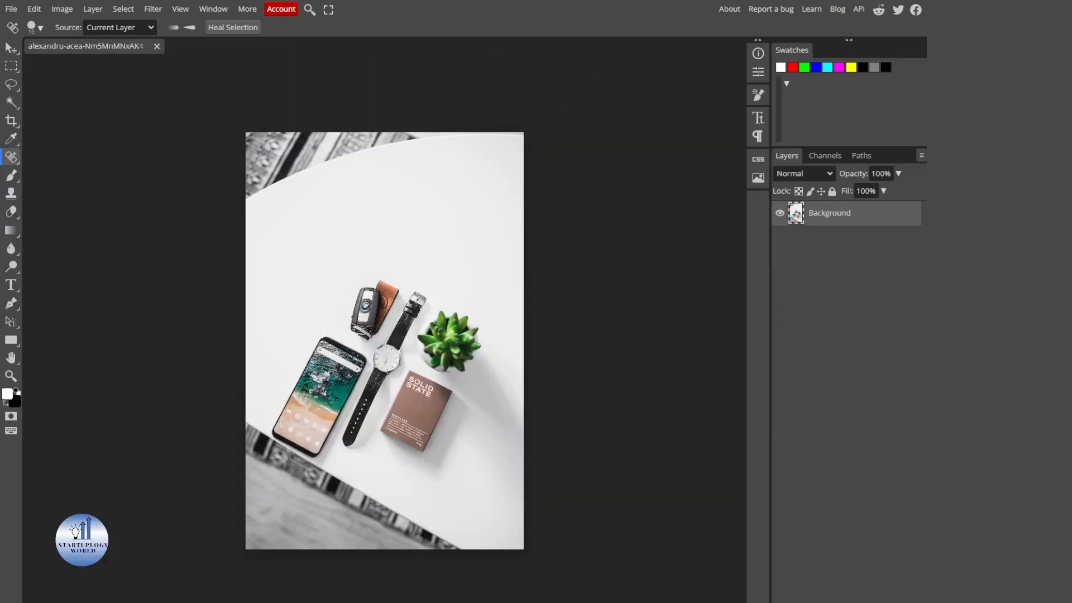
Draw a freehand Lasso selection around the car key and its brown leather strap, passing close beside the watch
{"action": "scroll", "coordinate": [342, 222], "scroll_direction": "up", "scroll_amount": 4}
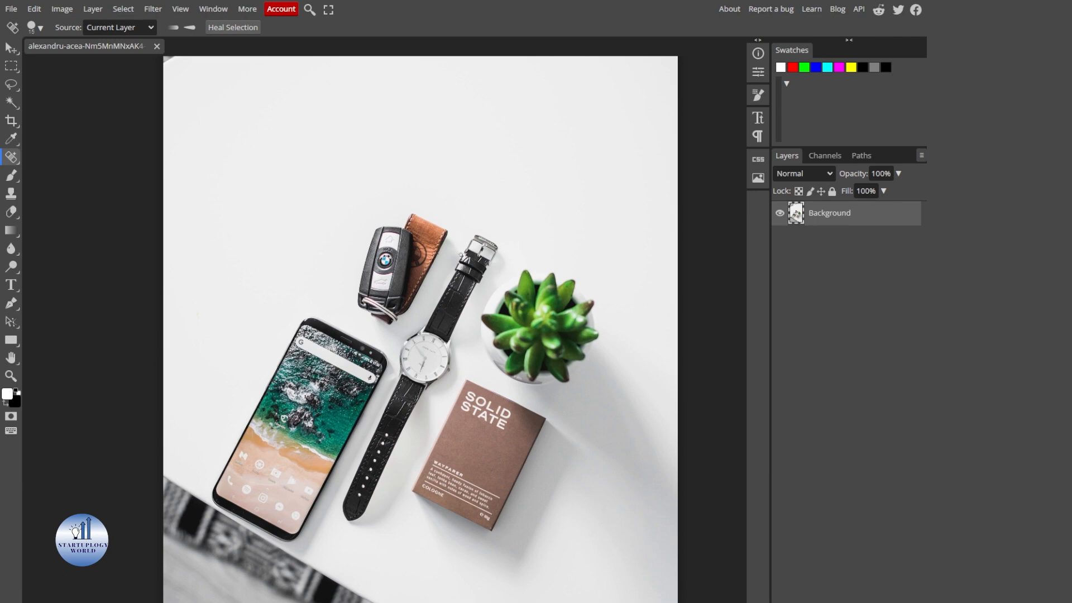
{"action": "left_click", "coordinate": [11, 84]}
{"action": "scroll", "coordinate": [149, 183], "scroll_direction": "up", "scroll_amount": 1}
{"action": "scroll", "coordinate": [276, 201], "scroll_direction": "up", "scroll_amount": 1}
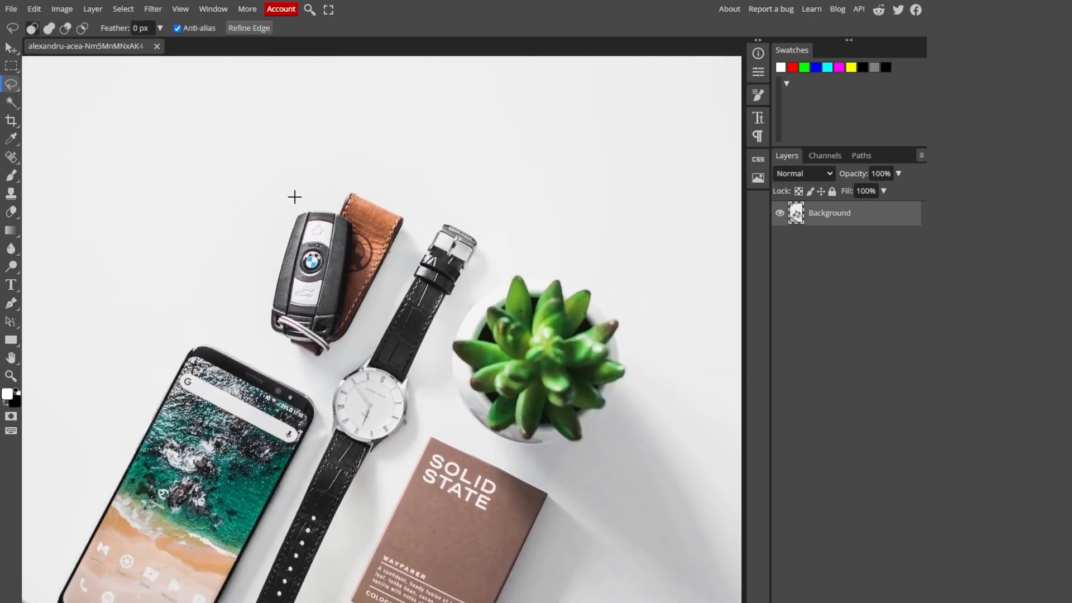
{"action": "mouse_move", "coordinate": [348, 182]}
{"action": "left_mouse_down"}
{"action": "mouse_move", "coordinate": [325, 186]}
{"action": "mouse_move", "coordinate": [266, 226]}
{"action": "mouse_move", "coordinate": [245, 282]}
{"action": "mouse_move", "coordinate": [248, 324]}
{"action": "mouse_move", "coordinate": [268, 359]}
{"action": "mouse_move", "coordinate": [327, 378]}
{"action": "mouse_move", "coordinate": [371, 351]}
{"action": "mouse_move", "coordinate": [426, 236]}
{"action": "mouse_move", "coordinate": [419, 193]}
{"action": "mouse_move", "coordinate": [320, 184]}
{"action": "left_mouse_up"}
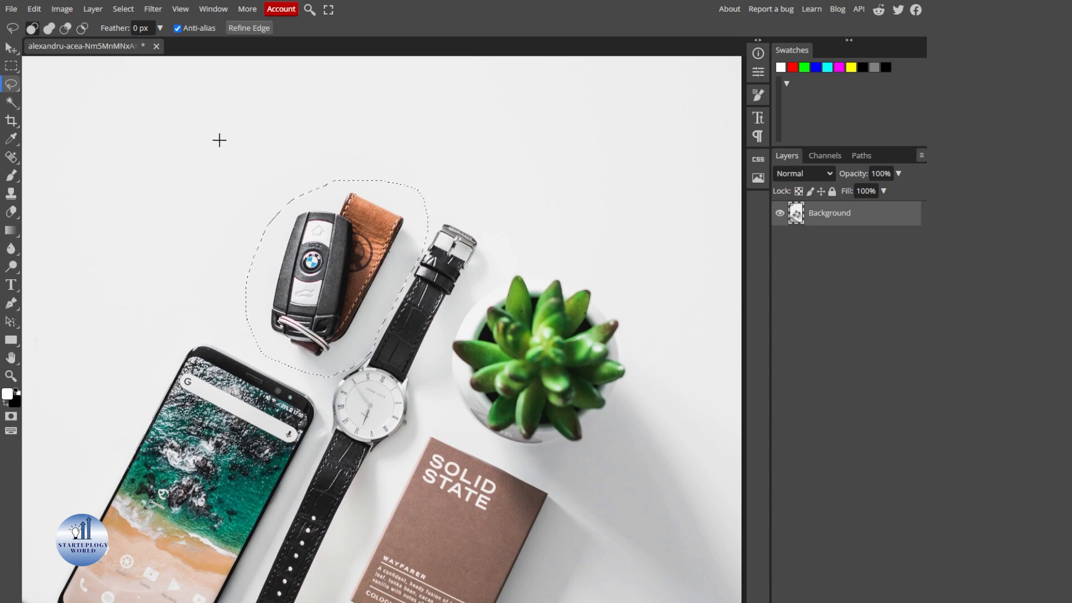
Try to remove the selected car key with a Content Aware fill, inspect the patch near the watch, and undo the fill
{"action": "left_click", "coordinate": [34, 9]}
{"action": "left_click", "coordinate": [85, 200]}
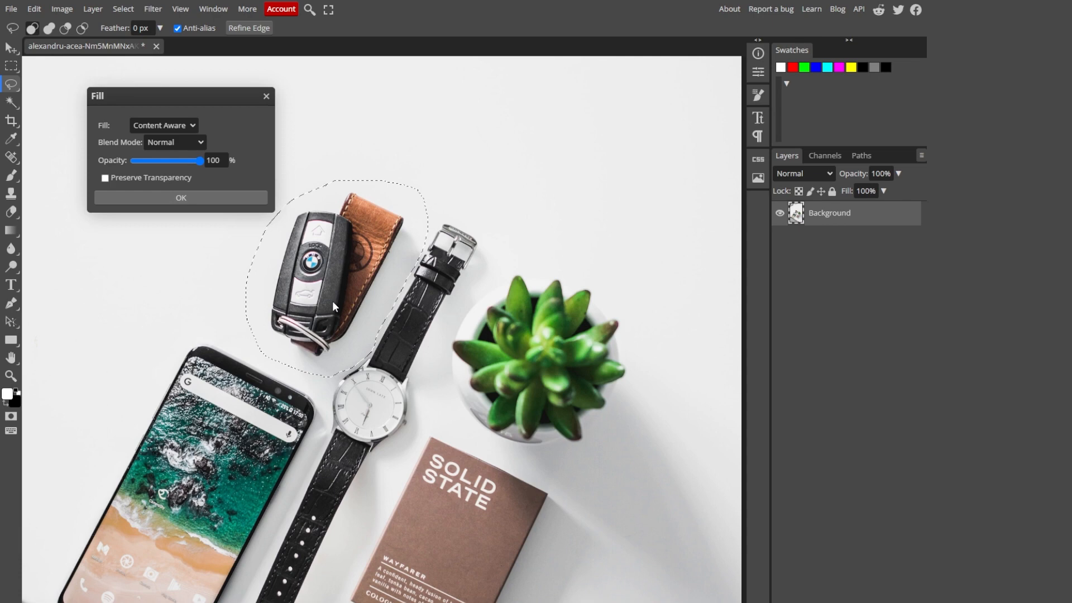
{"action": "key", "text": "Return"}
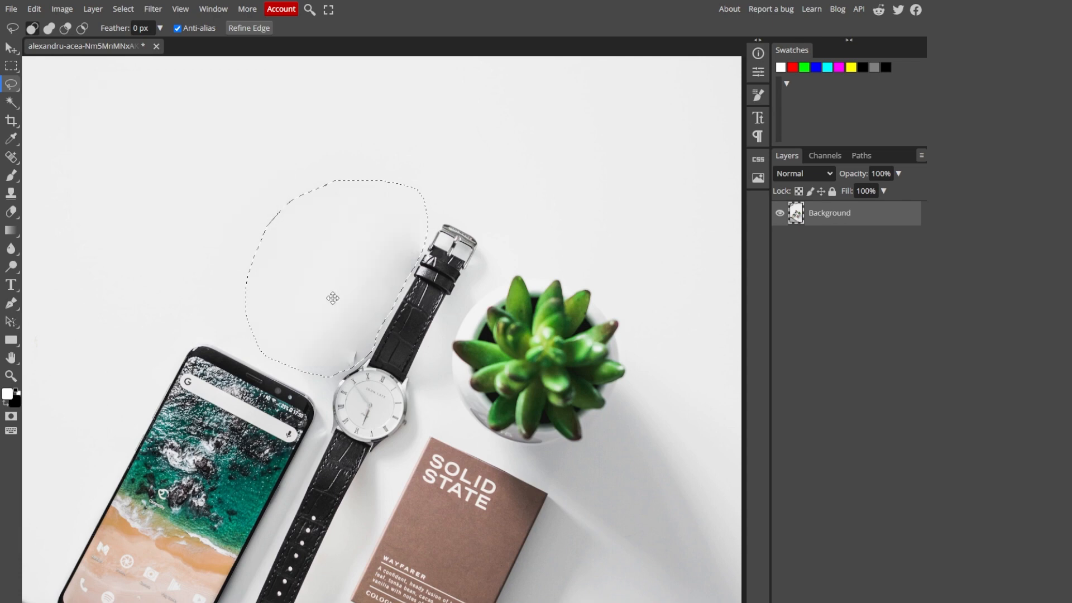
{"action": "scroll", "coordinate": [335, 294], "scroll_direction": "down", "scroll_amount": 3}
{"action": "scroll", "coordinate": [342, 301], "scroll_direction": "up", "scroll_amount": 6}
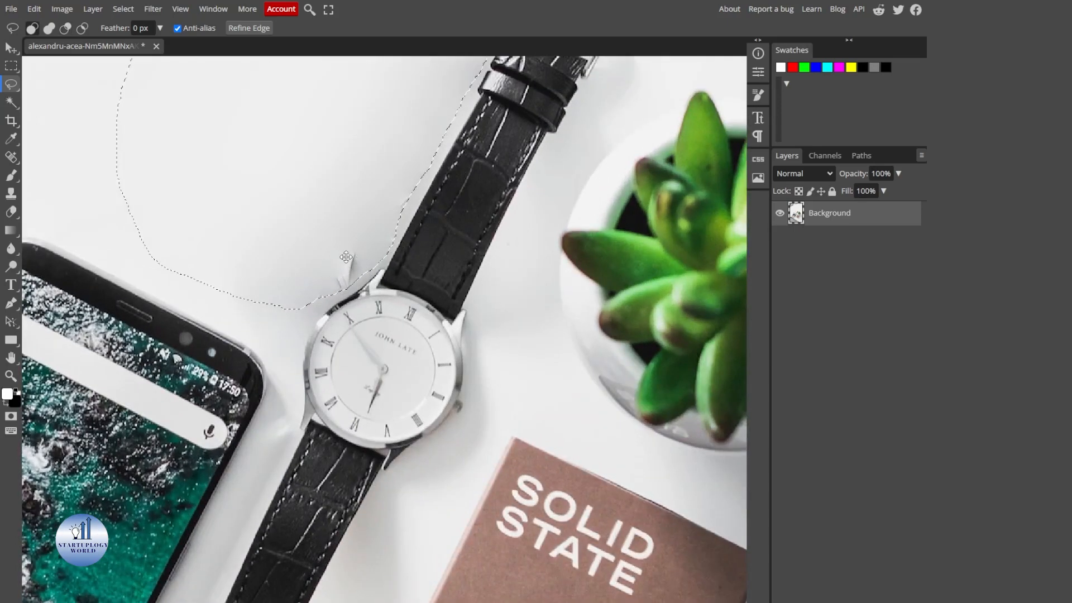
{"action": "scroll", "coordinate": [321, 280], "scroll_direction": "down", "scroll_amount": 4}
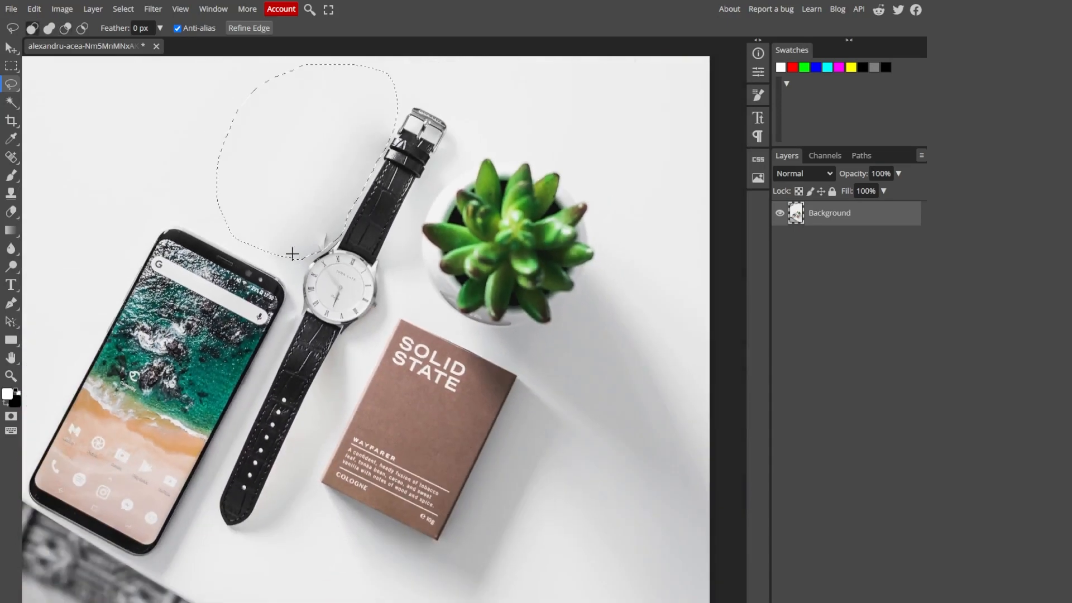
{"action": "scroll", "coordinate": [291, 251], "scroll_direction": "up", "scroll_amount": 1}
{"action": "key", "text": "ctrl+z"}
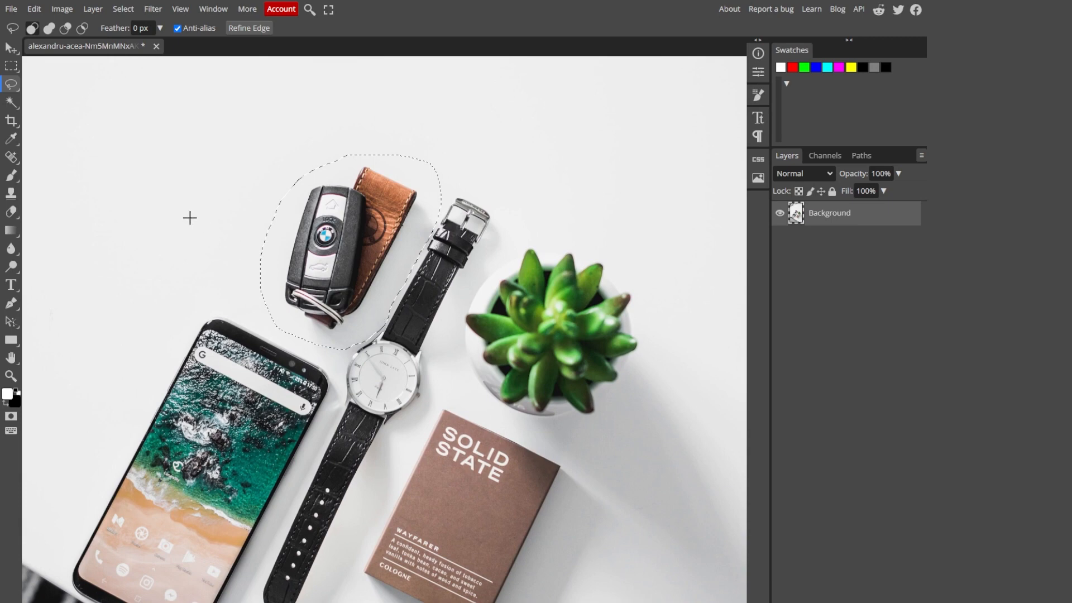
Remove the selected car key and strap with the Patch Tool in Source mode, sampling the clean white desk surface beside them
{"action": "left_click", "coordinate": [12, 158]}
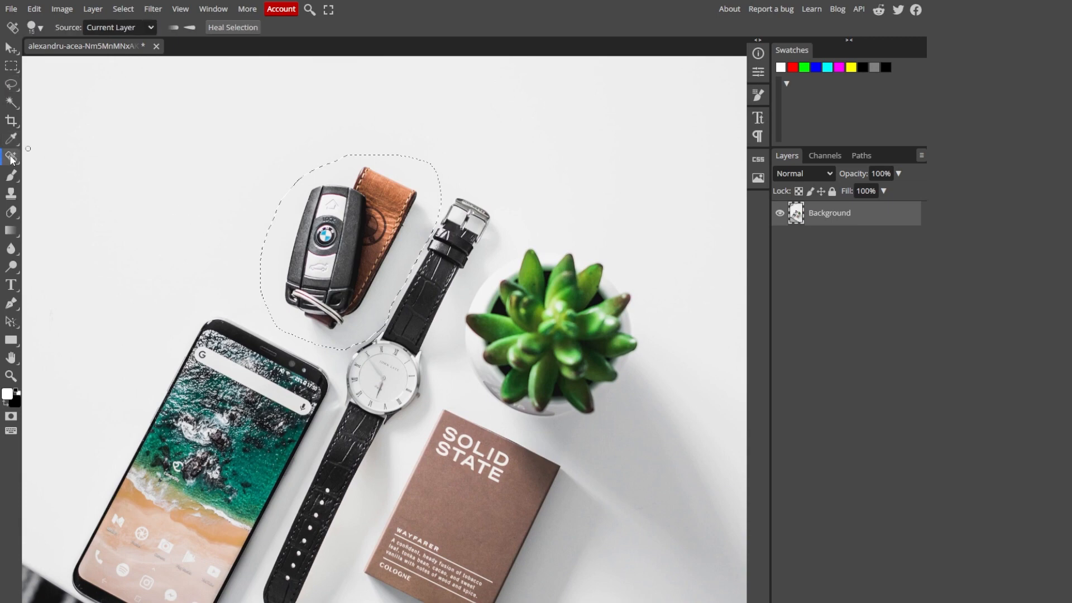
{"action": "right_click", "coordinate": [12, 159]}
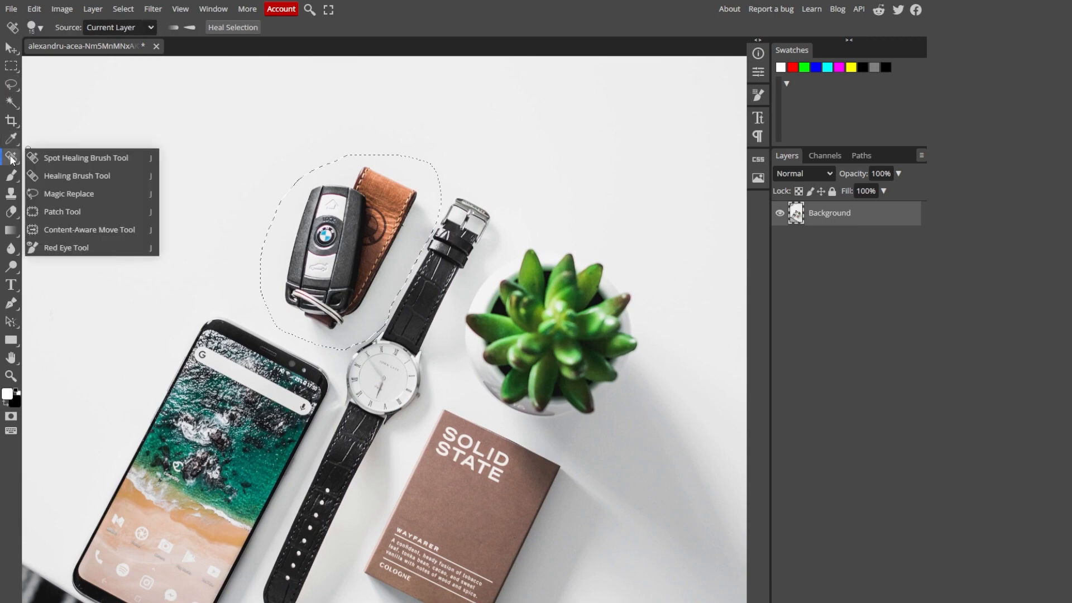
{"action": "left_click", "coordinate": [91, 213]}
{"action": "scroll", "coordinate": [94, 211], "scroll_direction": "down", "scroll_amount": 3}
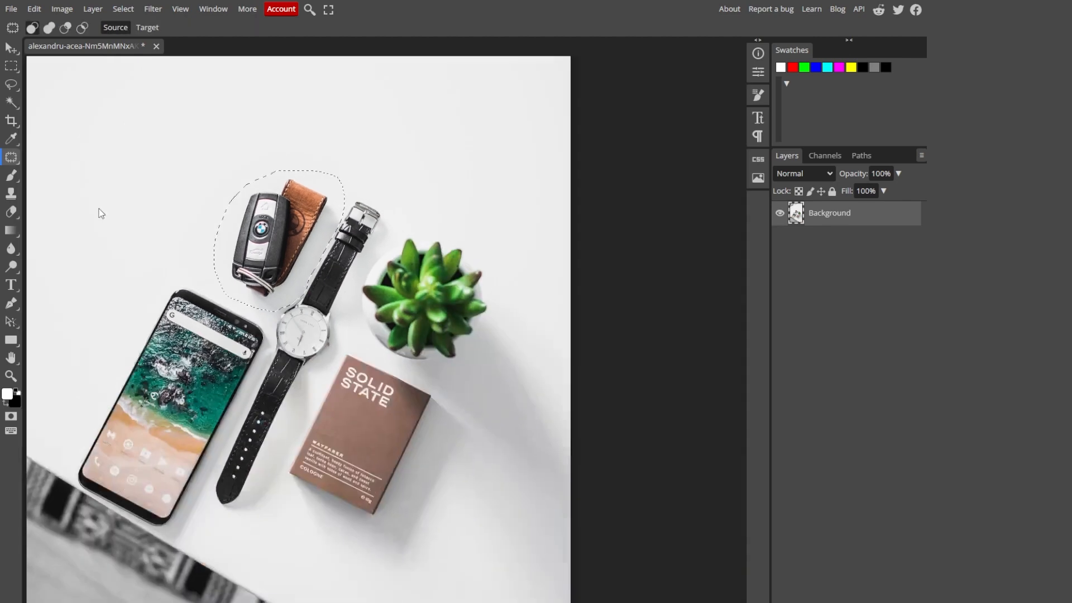
{"action": "left_click_drag", "start_coordinate": [146, 177], "coordinate": [370, 240]}
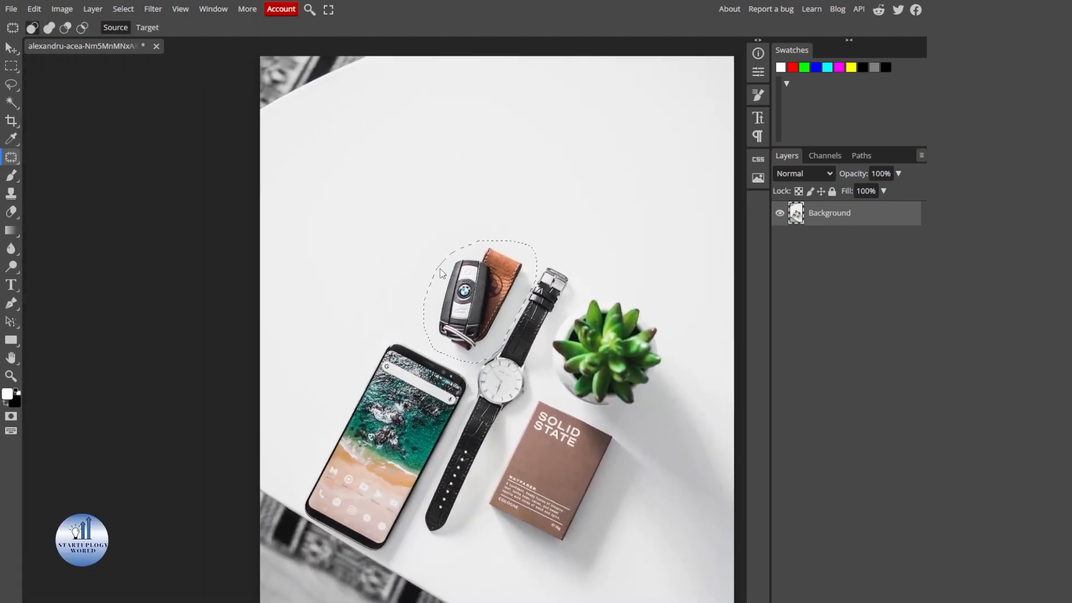
{"action": "left_click_drag", "start_coordinate": [480, 310], "coordinate": [431, 289]}
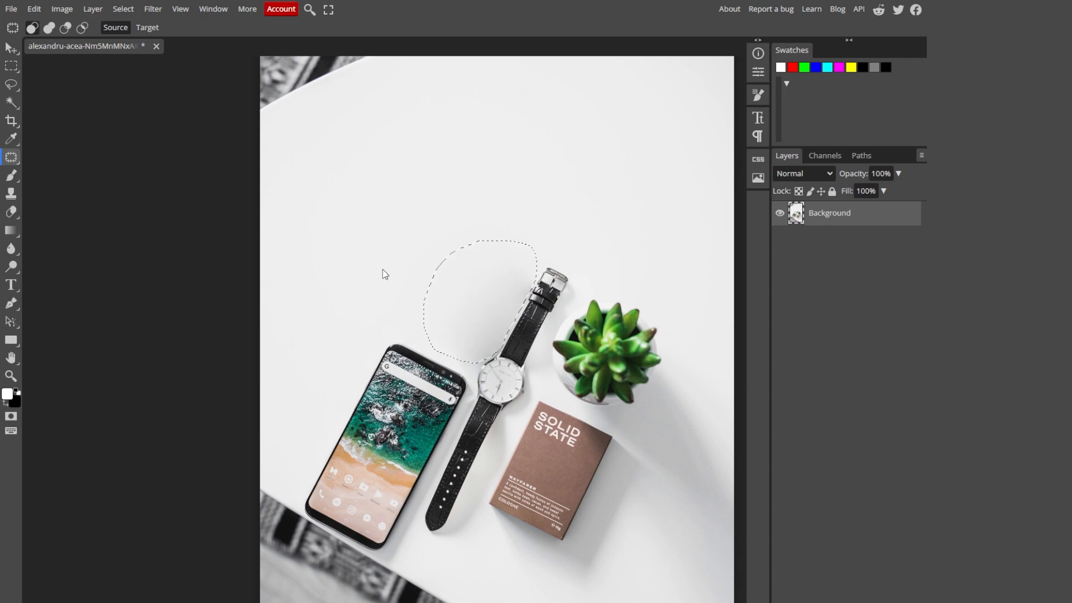
Clear the selection and inspect the patched desk area beside the watch up close and in the whole photo
{"action": "key", "text": "ctrl+d"}
{"action": "left_click_drag", "start_coordinate": [523, 359], "coordinate": [484, 331]}
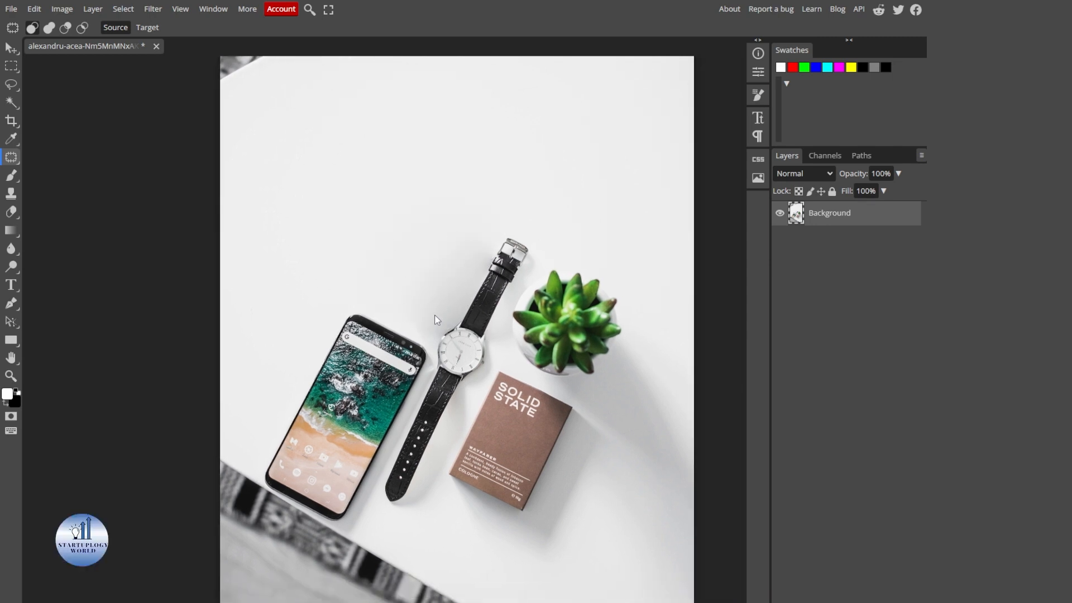
{"action": "scroll", "coordinate": [438, 310], "scroll_direction": "up", "scroll_amount": 5}
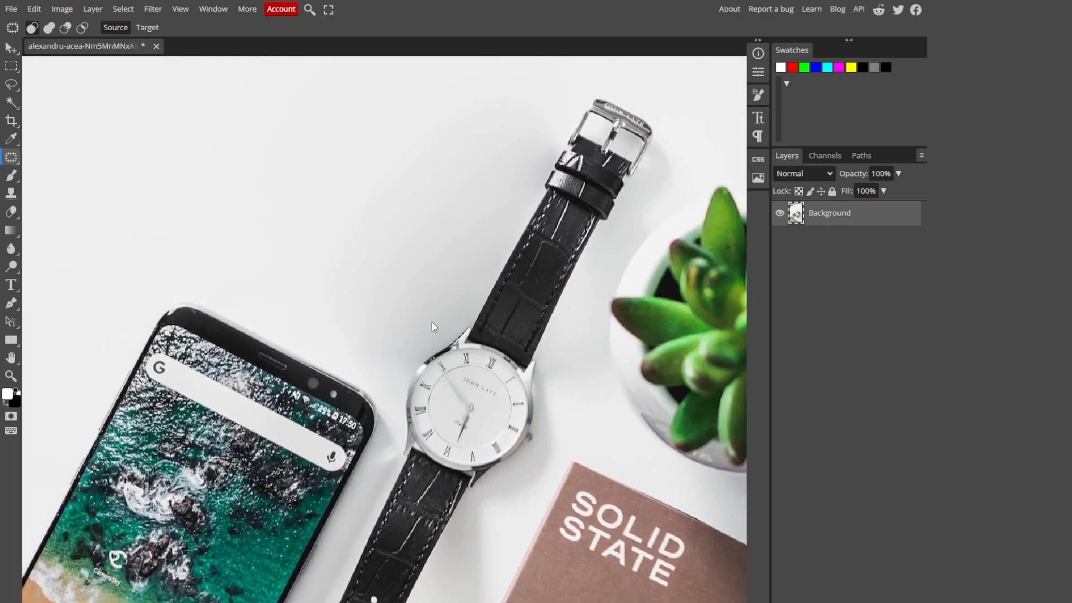
{"action": "scroll", "coordinate": [431, 322], "scroll_direction": "down", "scroll_amount": 5}
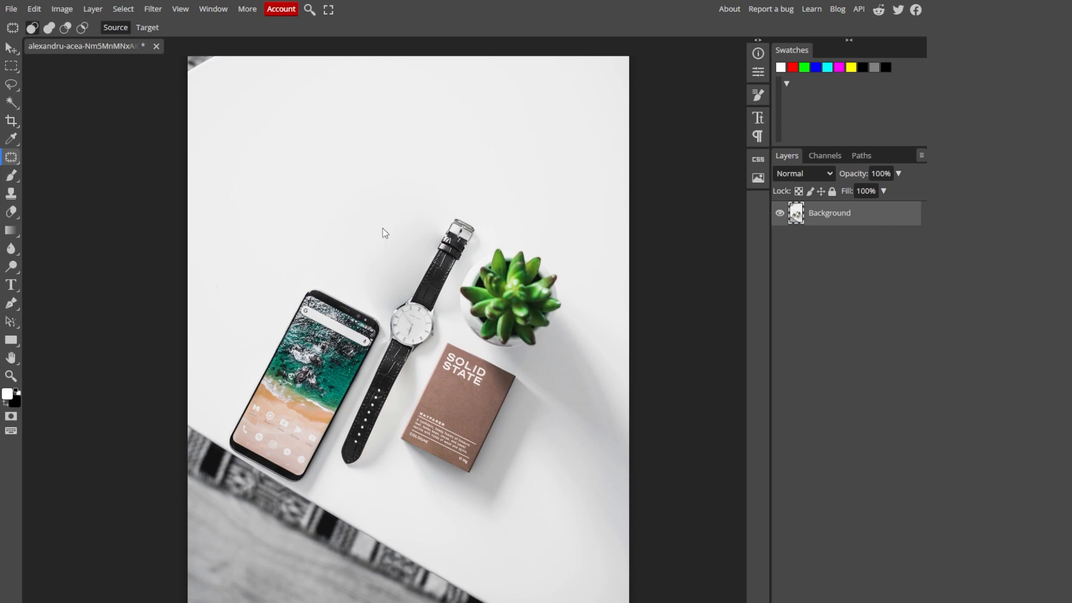